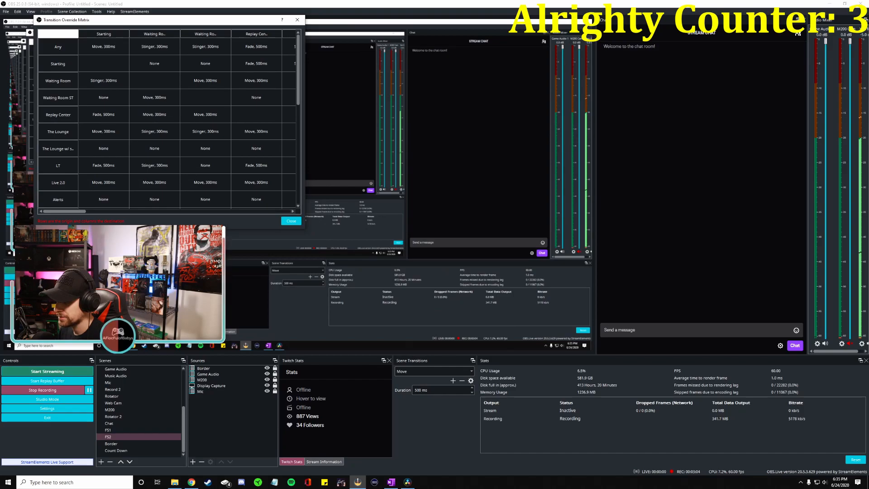
# Widen the Transition Override Matrix and look through the scene-to-scene transition entries
pyautogui.moveTo(306, 193); pyautogui.dragTo(765, 194)
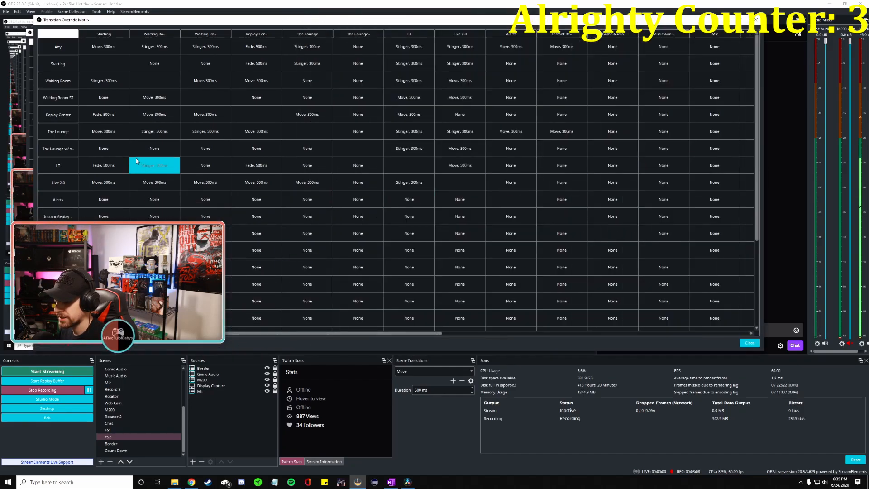
pyautogui.scroll(-2, 68, 173)
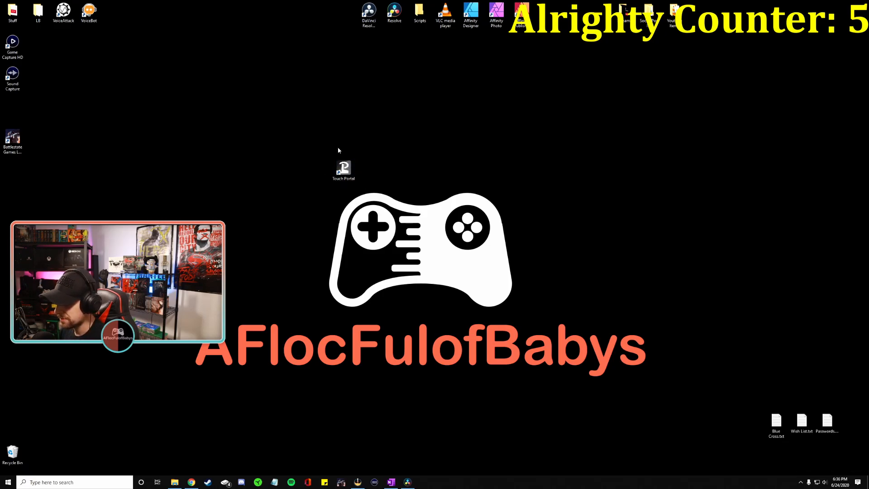
# Launch Touch Portal from the desktop, delete the star button from its main page and minimise the window
pyautogui.doubleClick(346, 174)
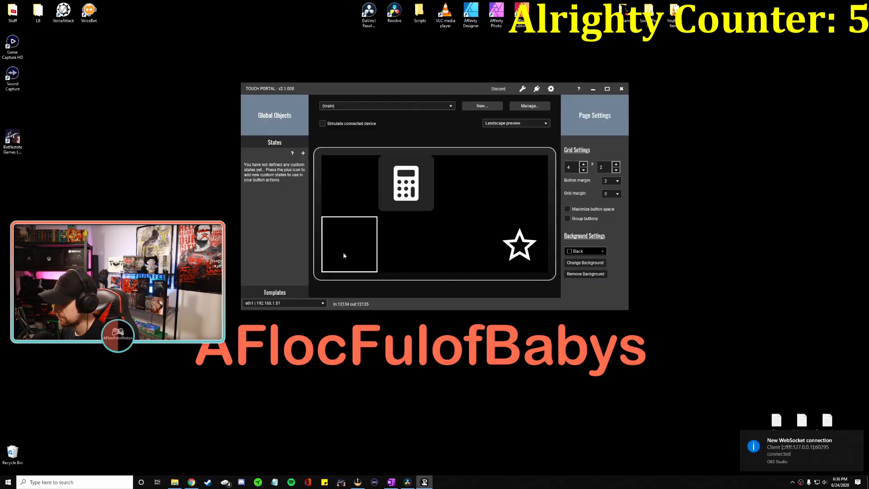
pyautogui.moveTo(476, 89); pyautogui.dragTo(367, 96)
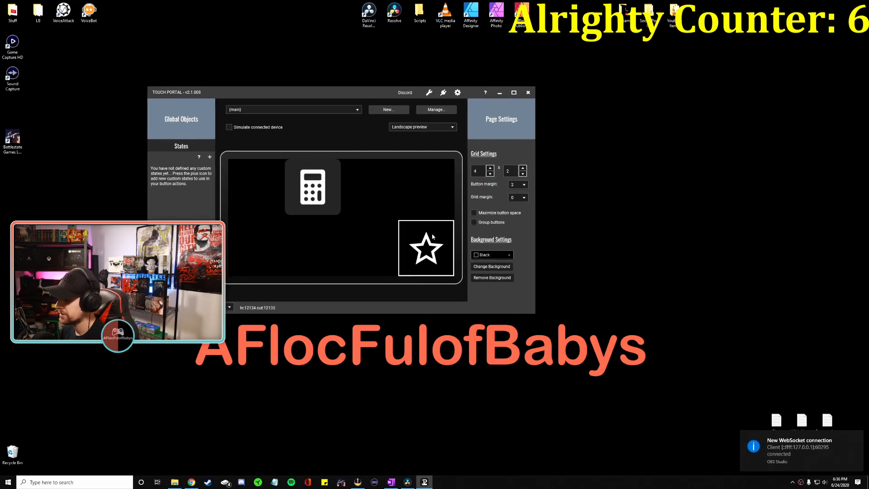
pyautogui.rightClick(416, 246)
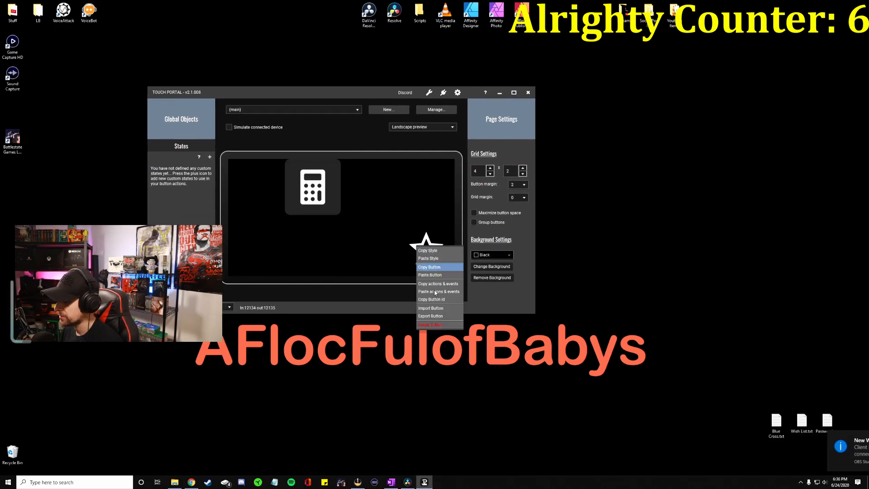
pyautogui.click(435, 325)
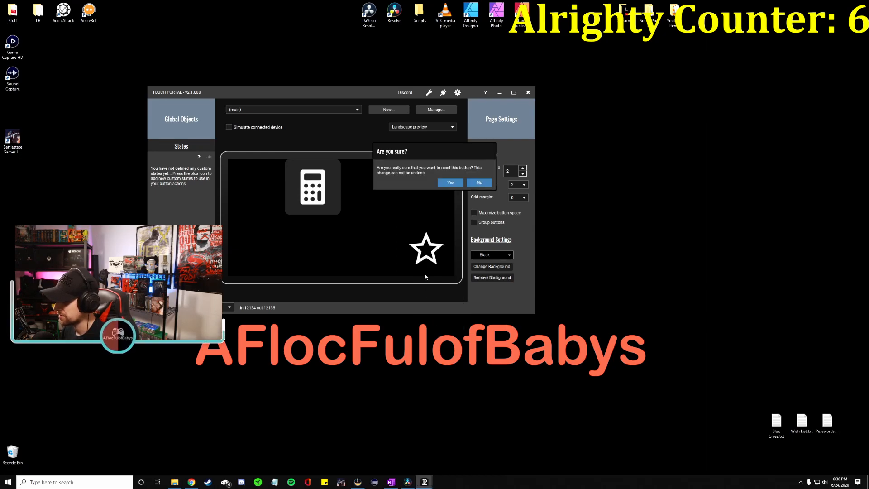
pyautogui.click(460, 178)
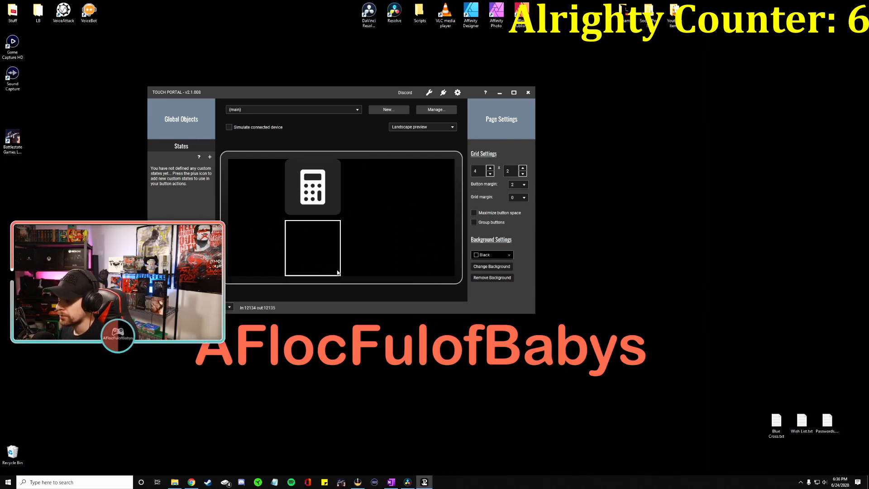
pyautogui.moveTo(363, 93); pyautogui.dragTo(319, 60)
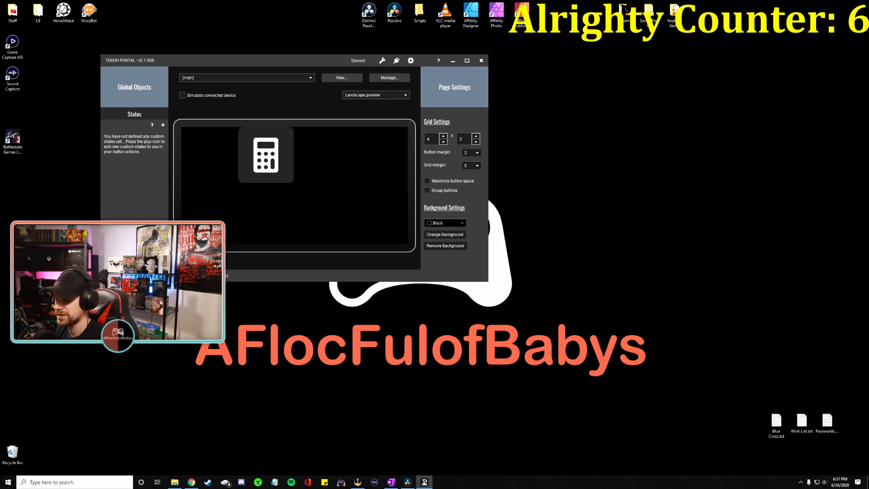
pyautogui.click(453, 61)
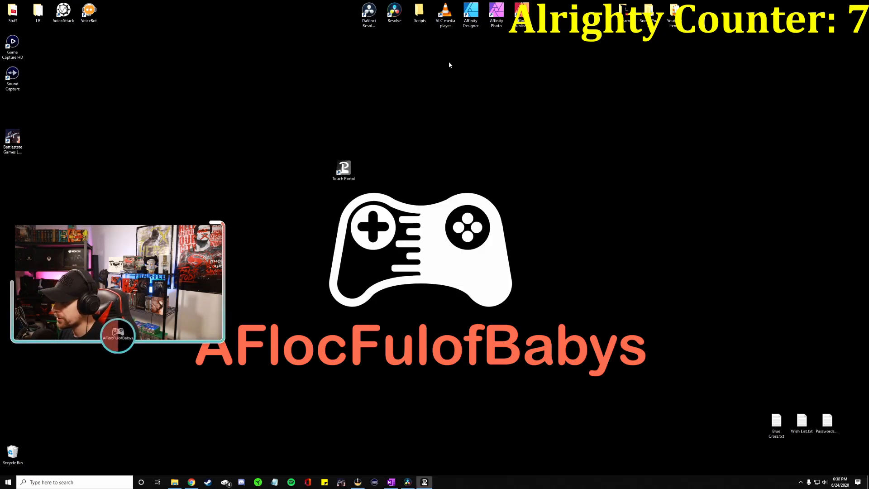
# Switch to OBS and alternate the live scene between FS2 and FS1 to preview their transition
pyautogui.click(358, 482)
pyautogui.click(137, 437)
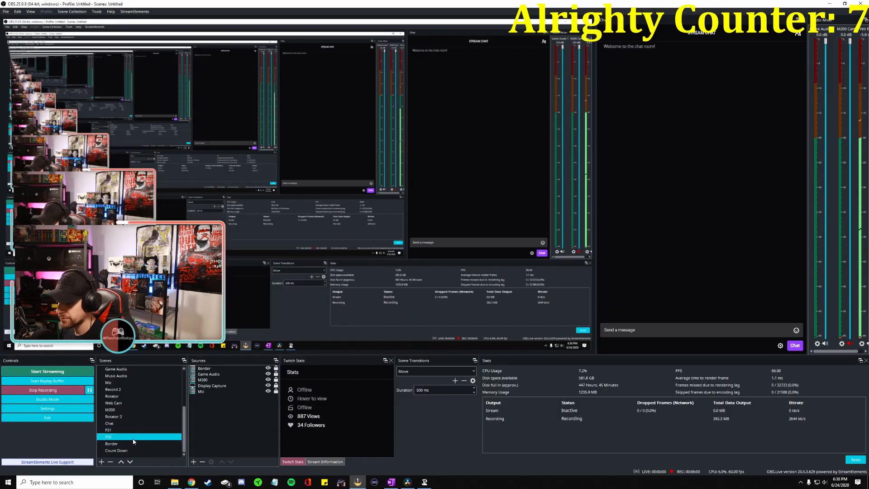
pyautogui.click(118, 431)
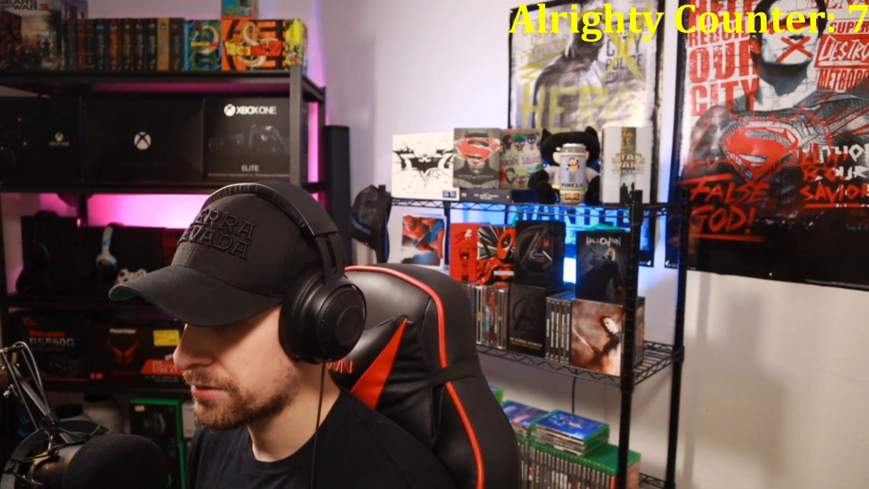
pyautogui.click(110, 437)
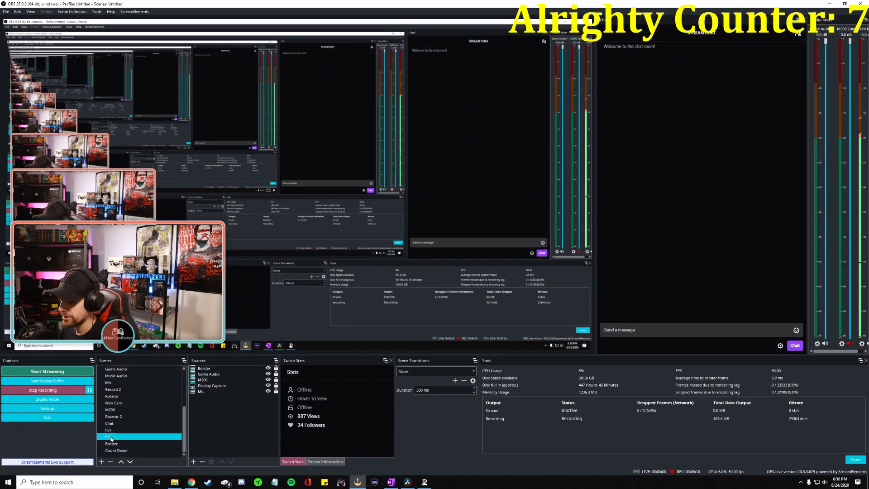
pyautogui.click(116, 430)
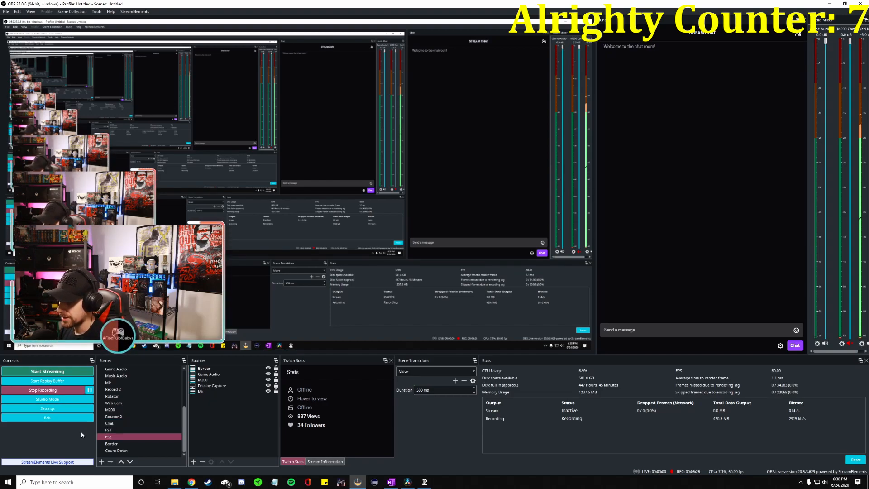
# Duplicate the FS2 scene and name the copy FS
pyautogui.rightClick(115, 438)
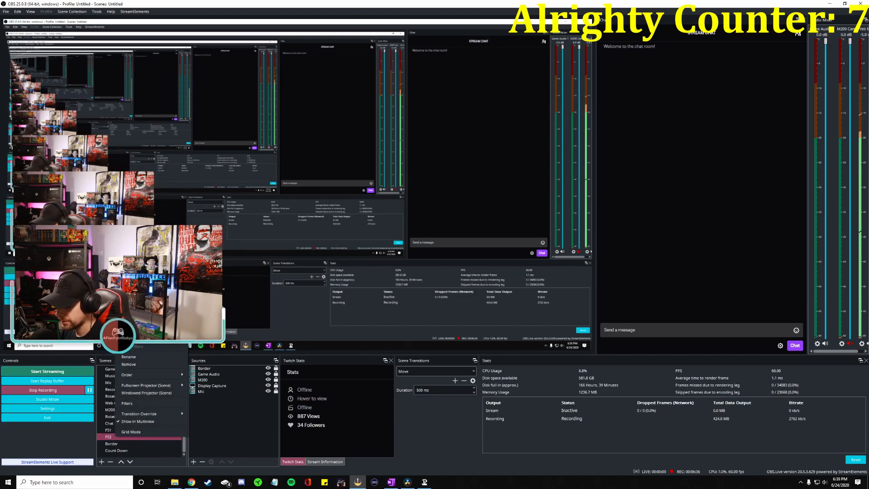
pyautogui.click(129, 349)
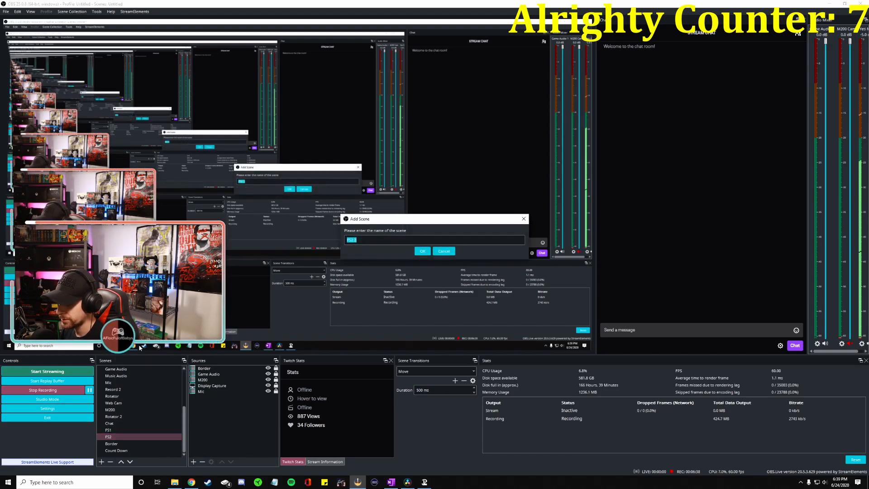
pyautogui.write('FS')
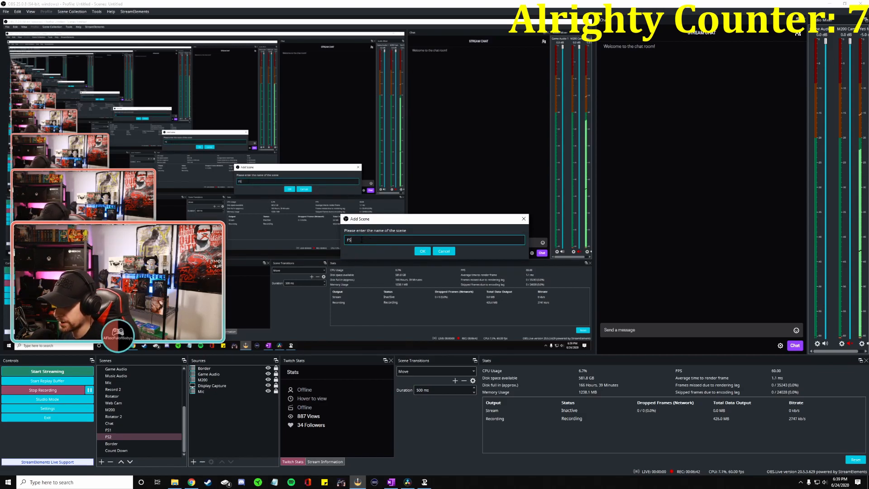
pyautogui.click(422, 251)
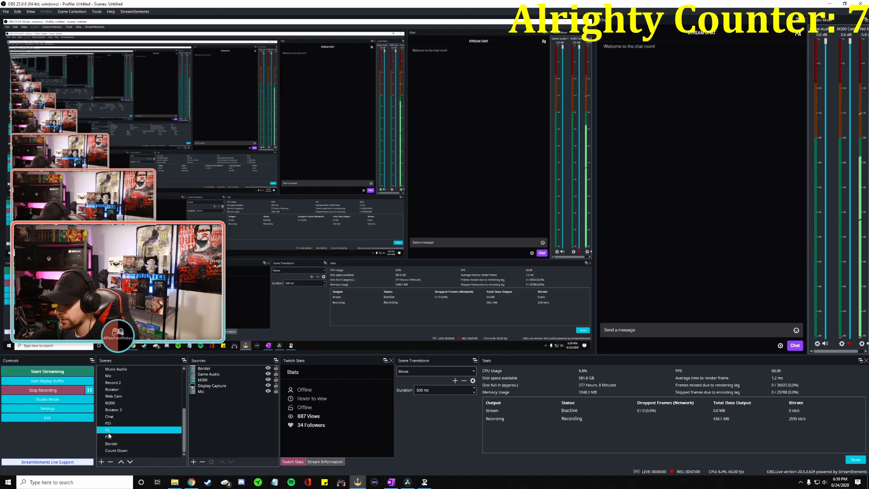
# Make the FS scene active and hide its M200 and Border sources
pyautogui.click(108, 431)
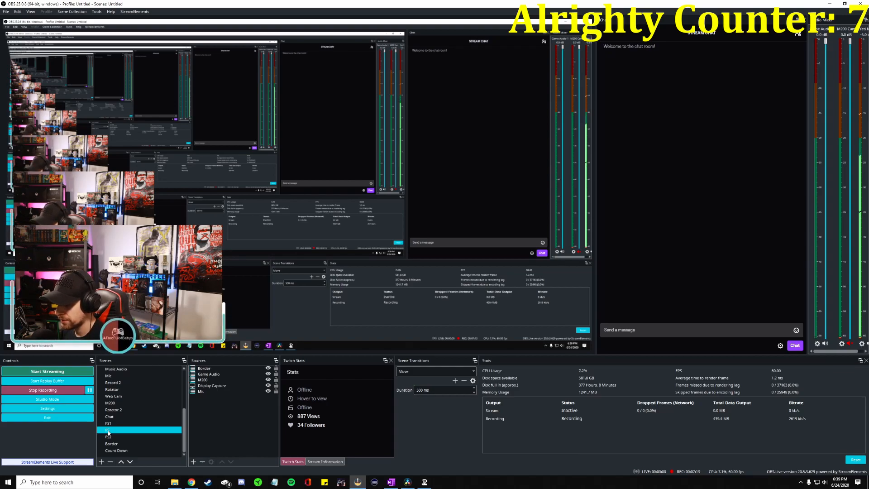
pyautogui.click(121, 437)
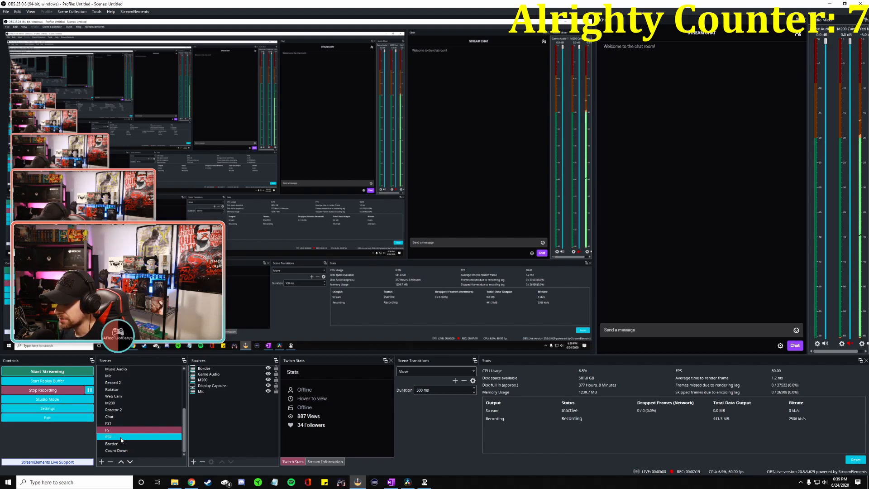
pyautogui.click(116, 431)
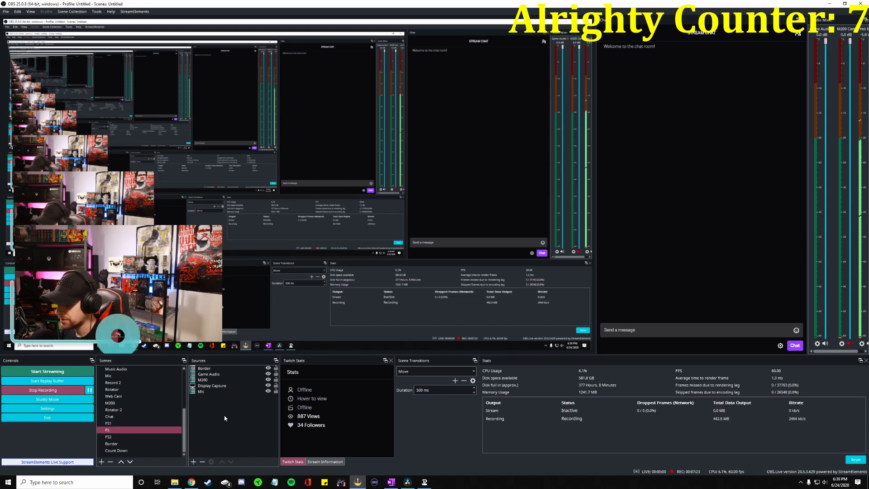
pyautogui.click(267, 390)
pyautogui.click(268, 380)
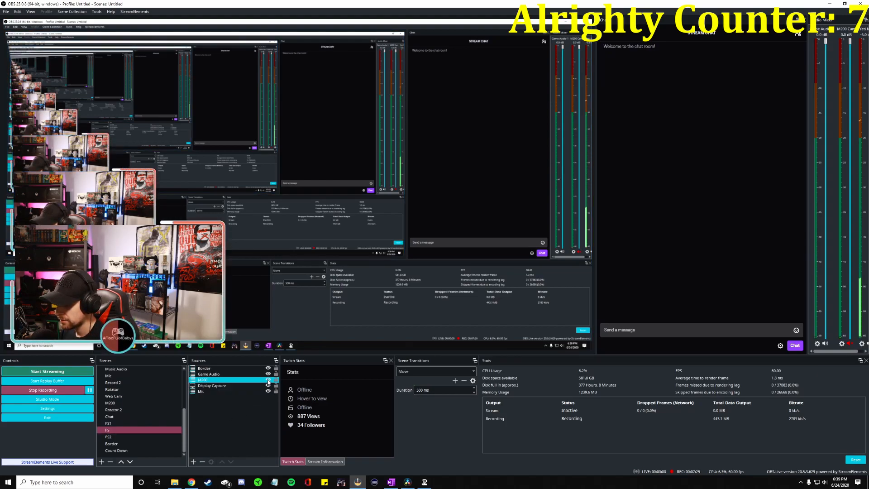
pyautogui.click(269, 381)
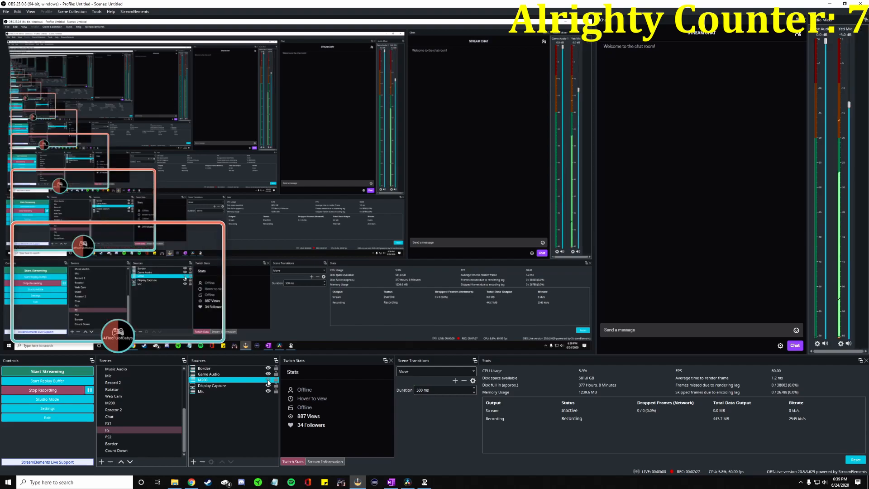
pyautogui.click(267, 369)
pyautogui.click(268, 368)
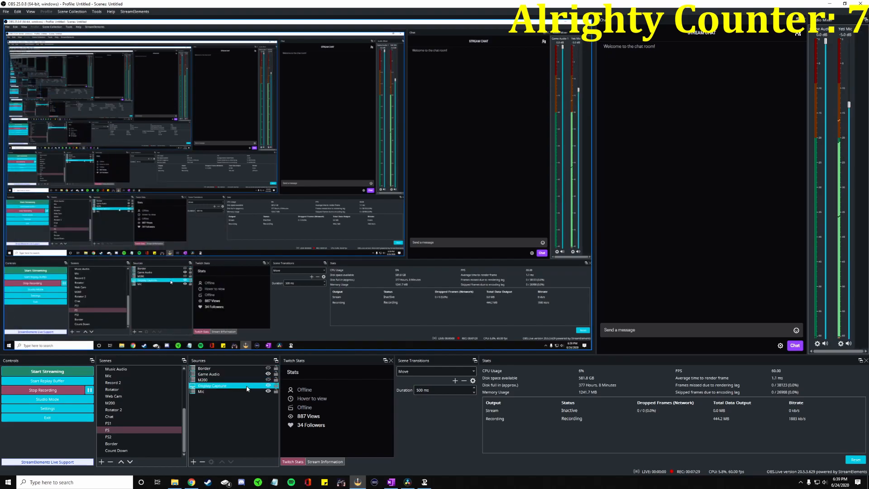
# Change the live scene from FS to FS1 and on to FS2 to check the transitions
pyautogui.click(109, 430)
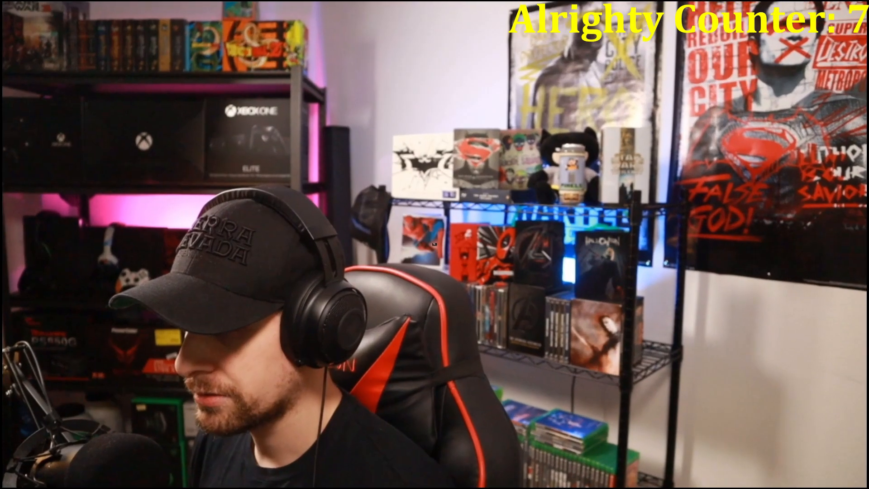
pyautogui.click(113, 424)
pyautogui.click(112, 424)
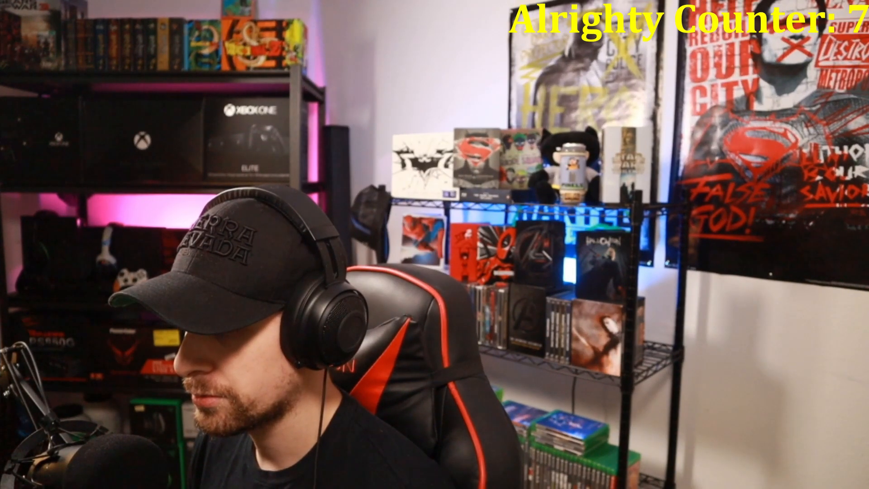
pyautogui.click(112, 437)
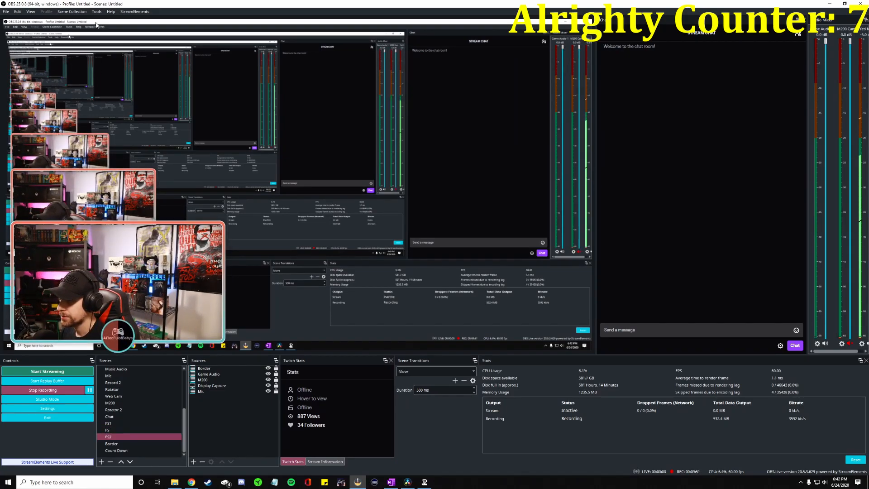
# Open the Transition Override Matrix, enlarge it and place it clear of the webcam overlay
pyautogui.click(97, 12)
pyautogui.click(113, 66)
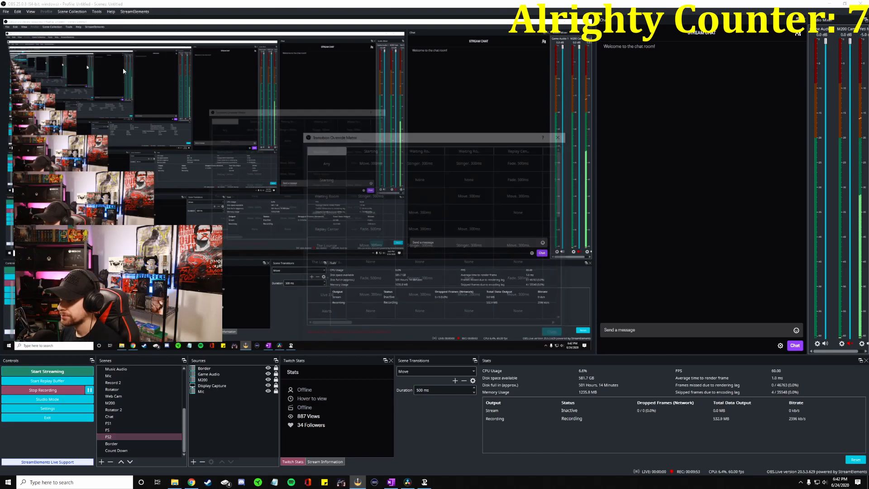
pyautogui.moveTo(424, 142); pyautogui.dragTo(596, 25)
pyautogui.moveTo(613, 224); pyautogui.dragTo(613, 388)
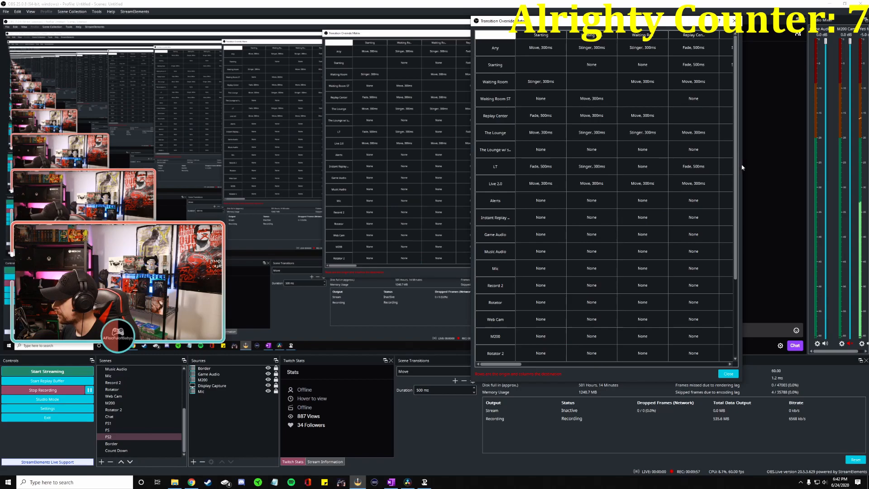
pyautogui.moveTo(745, 166); pyautogui.dragTo(850, 166)
pyautogui.moveTo(679, 21); pyautogui.dragTo(595, 25)
pyautogui.click(504, 51)
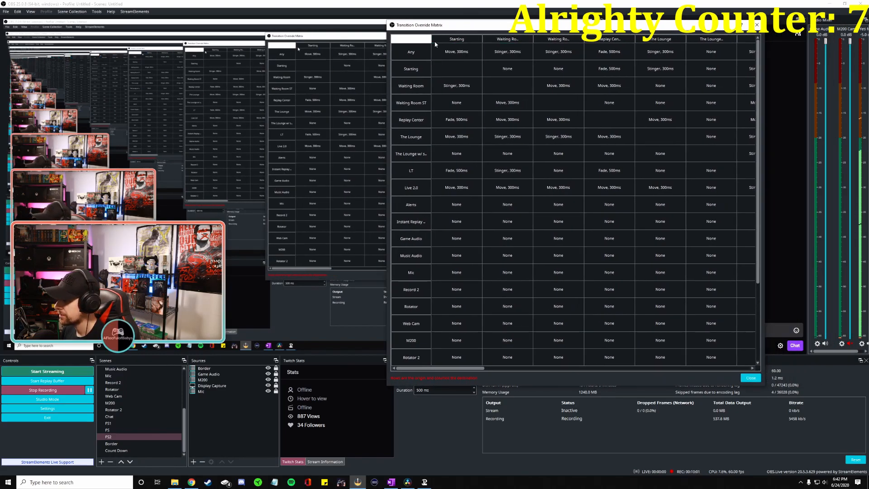
# Set the transition override from scene FS1 to scene FS to Stinger
pyautogui.scroll(-2, 419, 224)
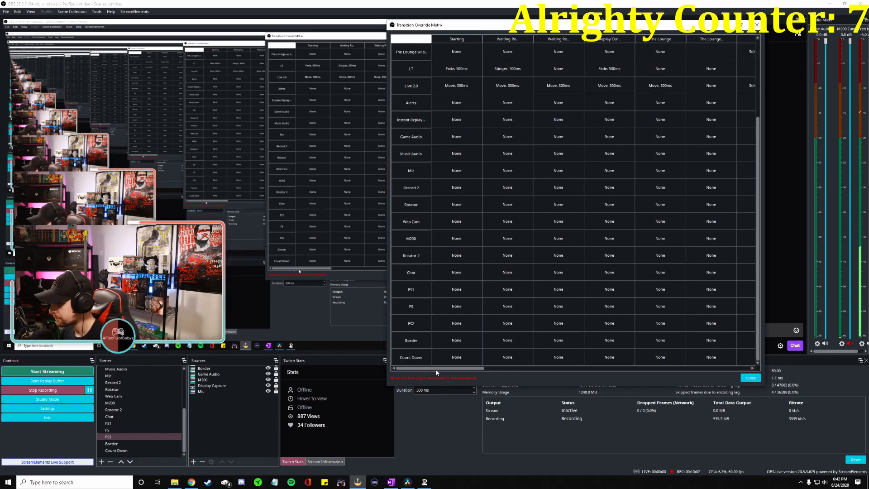
pyautogui.moveTo(447, 369); pyautogui.dragTo(692, 360)
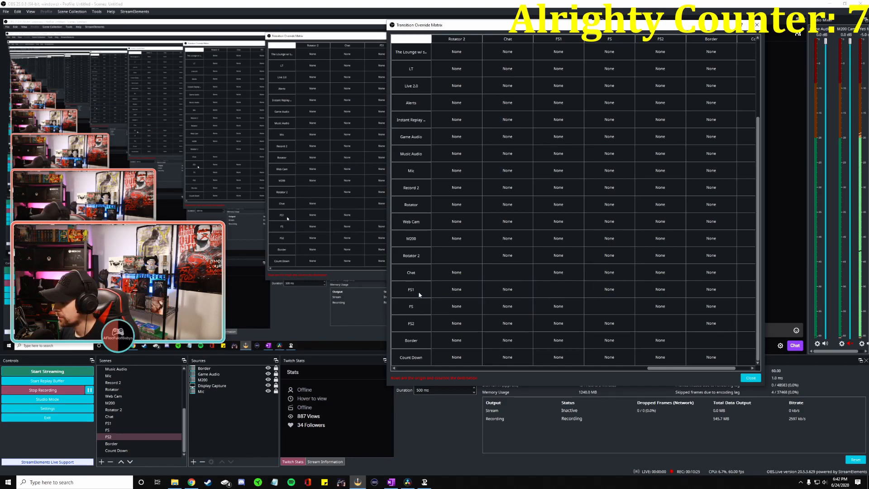
pyautogui.doubleClick(605, 289)
pyautogui.click(609, 294)
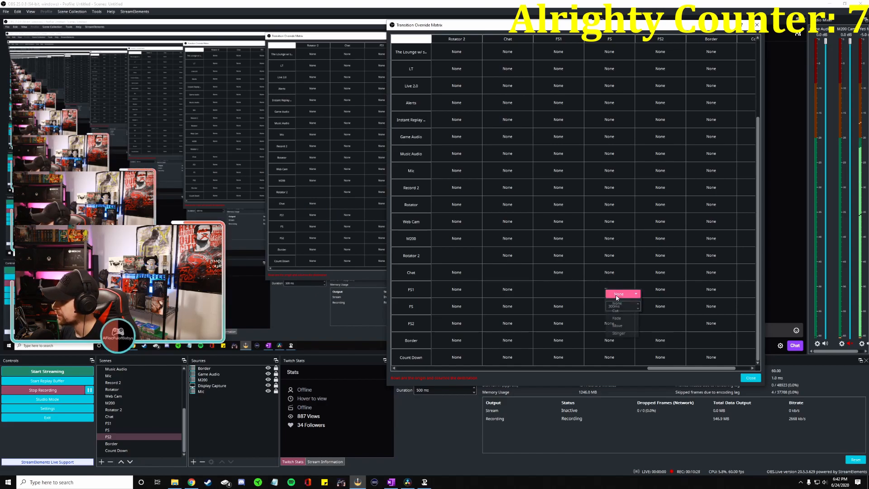
pyautogui.click(619, 333)
pyautogui.click(489, 315)
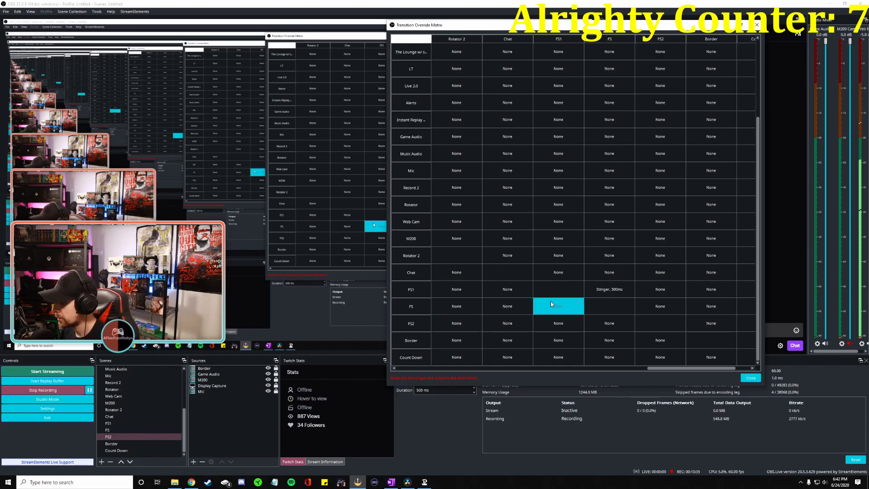
# Set the transition override from scene FS to scene FS2 to Move
pyautogui.click(674, 306)
pyautogui.click(681, 312)
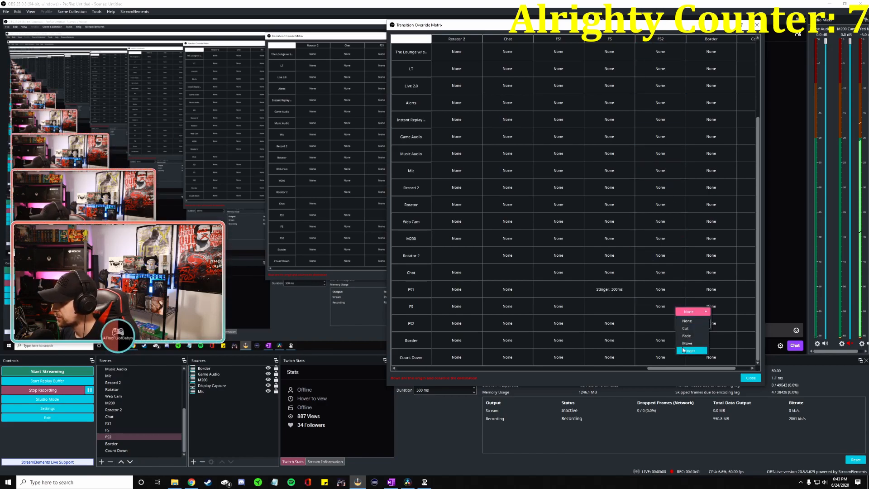
pyautogui.click(686, 344)
pyautogui.click(647, 324)
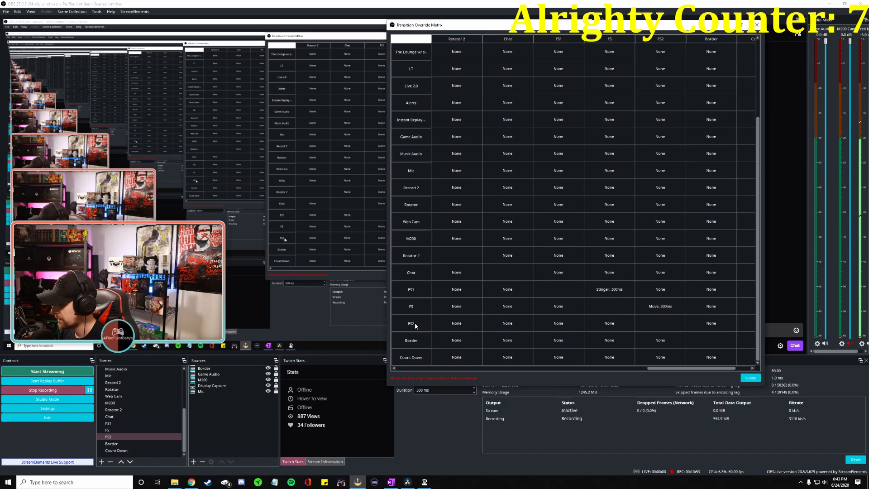
# Set the transition override from scene FS2 to scene FS1 to Move and close the matrix
pyautogui.click(586, 324)
pyautogui.click(597, 327)
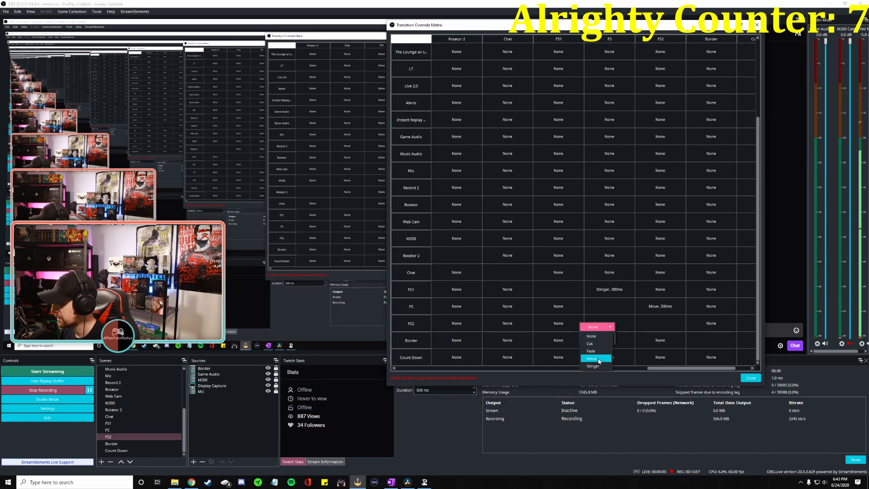
pyautogui.click(598, 358)
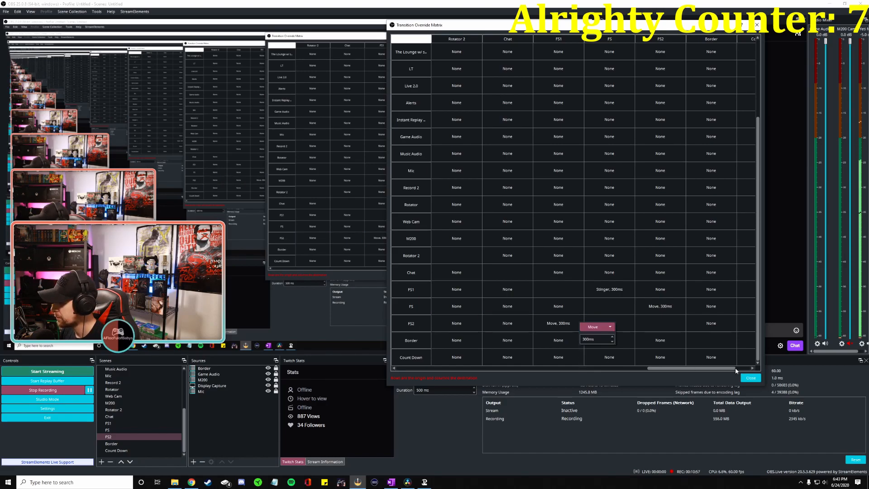
pyautogui.click(549, 345)
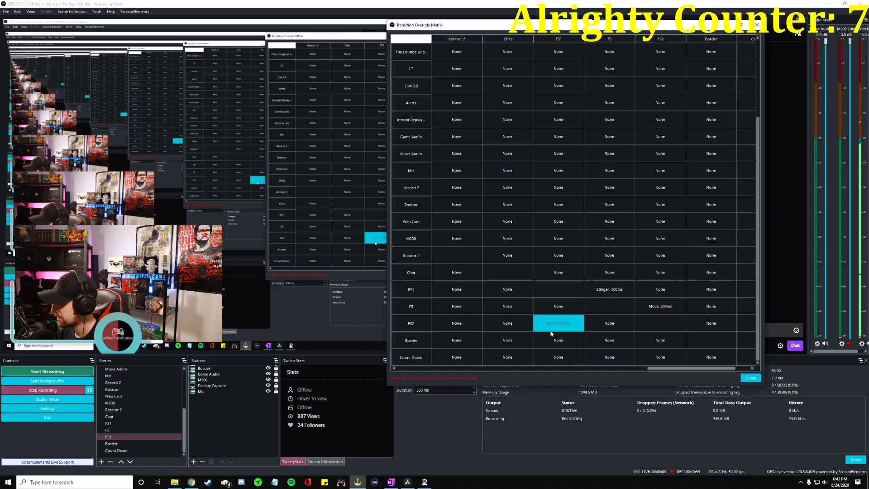
pyautogui.click(750, 379)
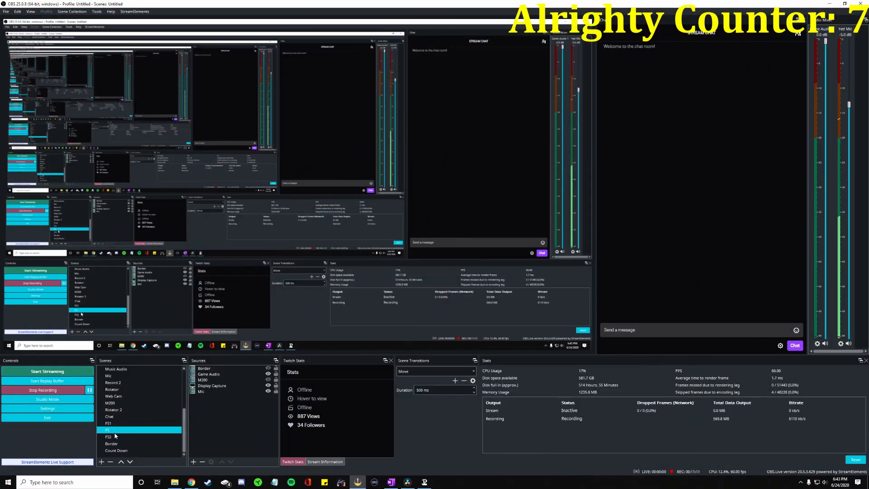
# Change the live scene from FS to FS2 to test the overridden transition
pyautogui.click(114, 438)
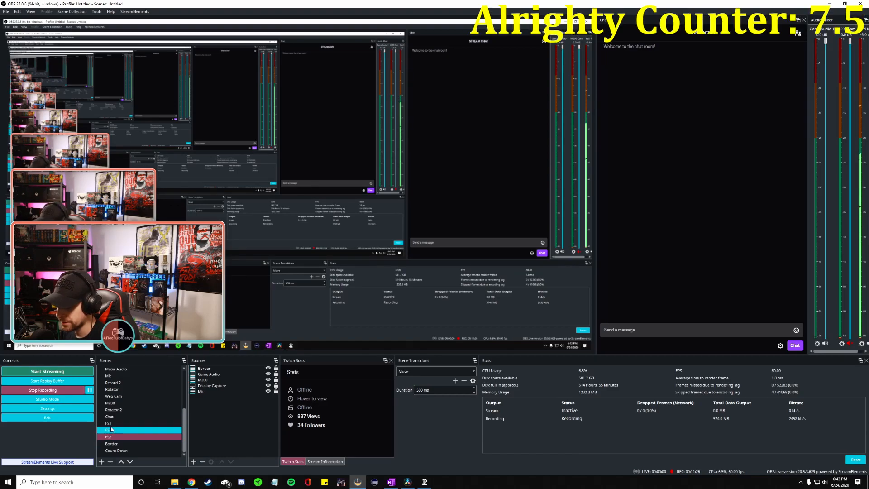
pyautogui.click(126, 433)
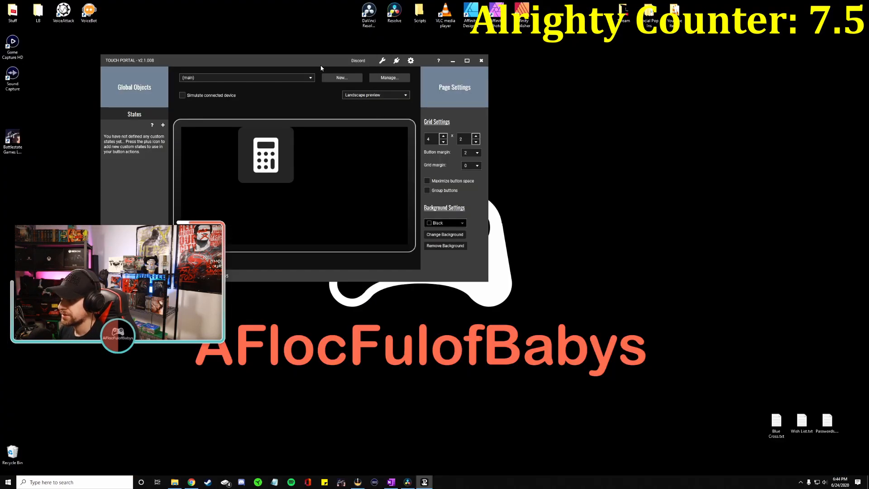
# In Touch Portal, create a new button in the last slot of the lower grid row and enlarge its editor
pyautogui.moveTo(321, 64); pyautogui.dragTo(386, 72)
pyautogui.click(535, 69)
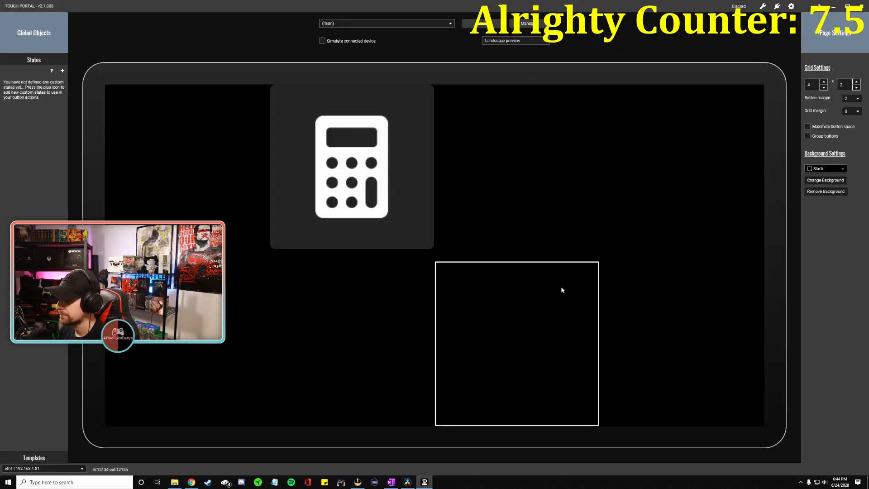
pyautogui.click(657, 349)
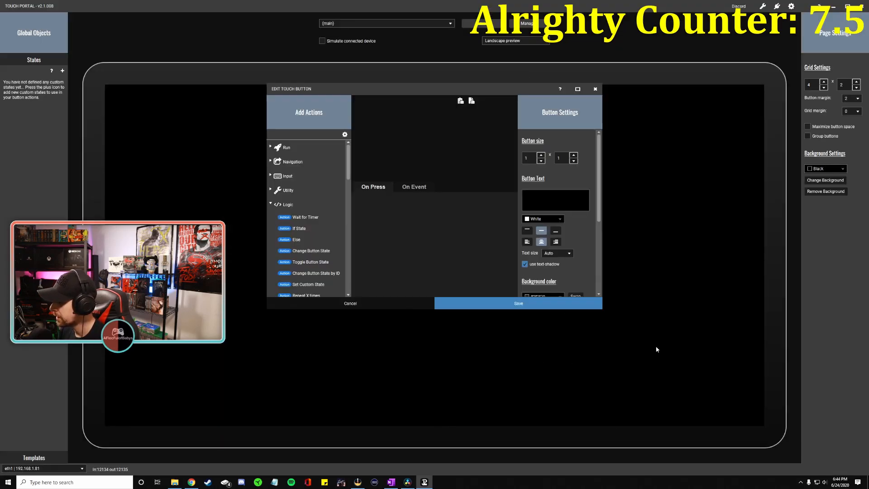
pyautogui.click(579, 89)
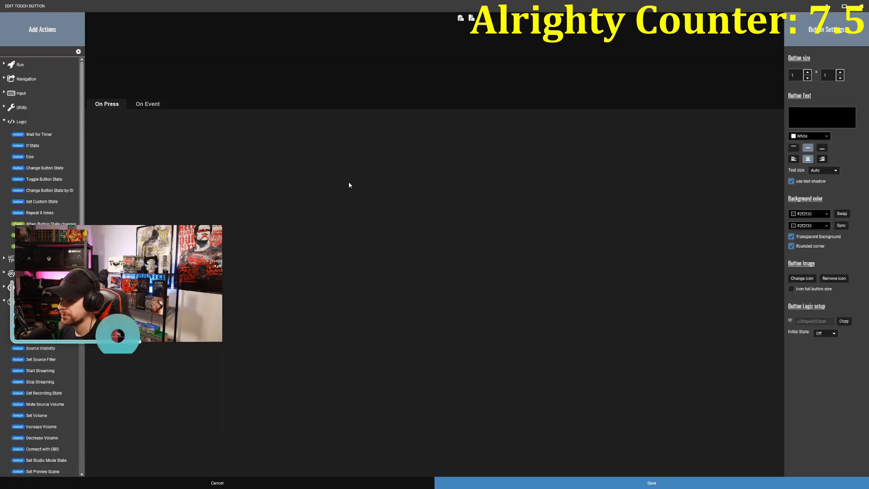
# Add two OBS scene selection actions to the new button's On Press sequence
pyautogui.click(5, 122)
pyautogui.click(5, 178)
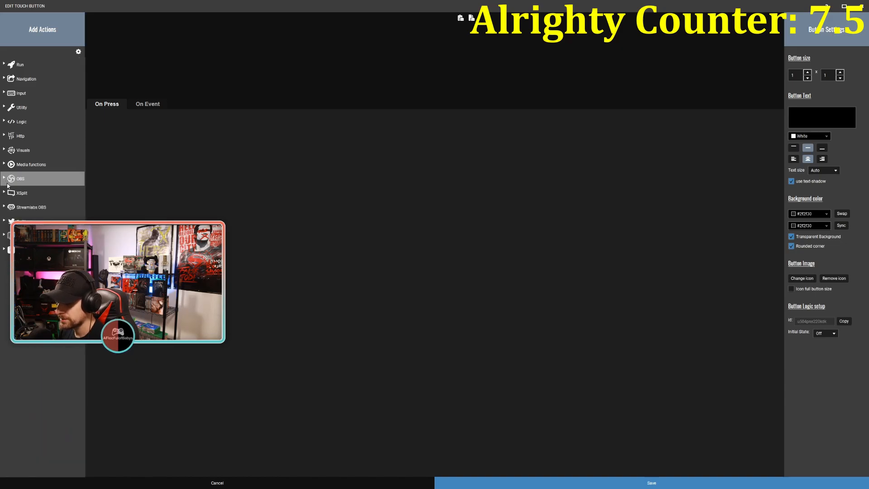
pyautogui.click(5, 178)
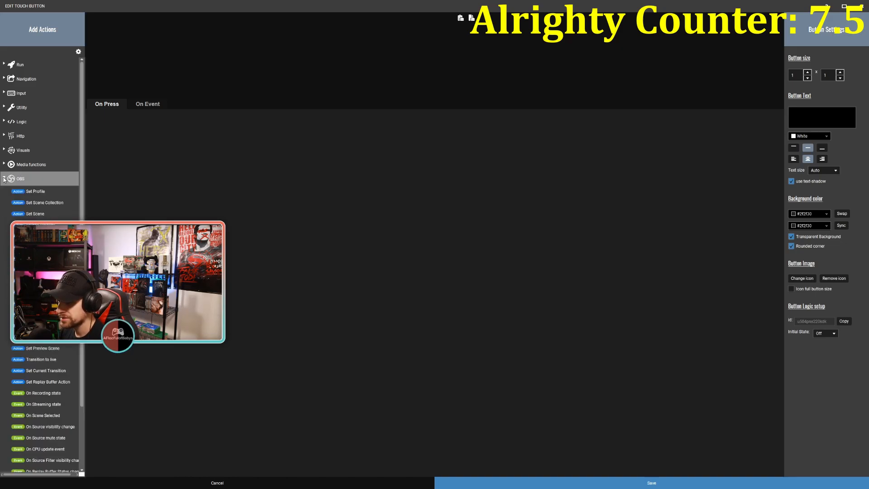
pyautogui.click(4, 122)
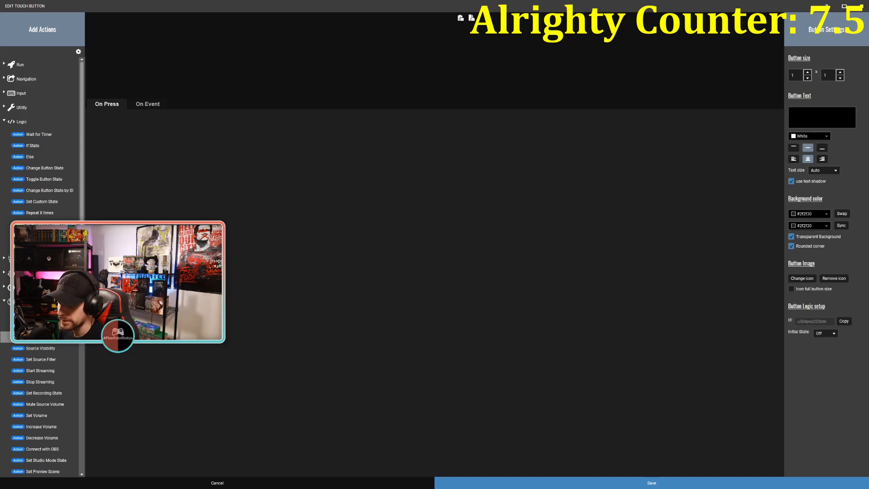
pyautogui.doubleClick(41, 337)
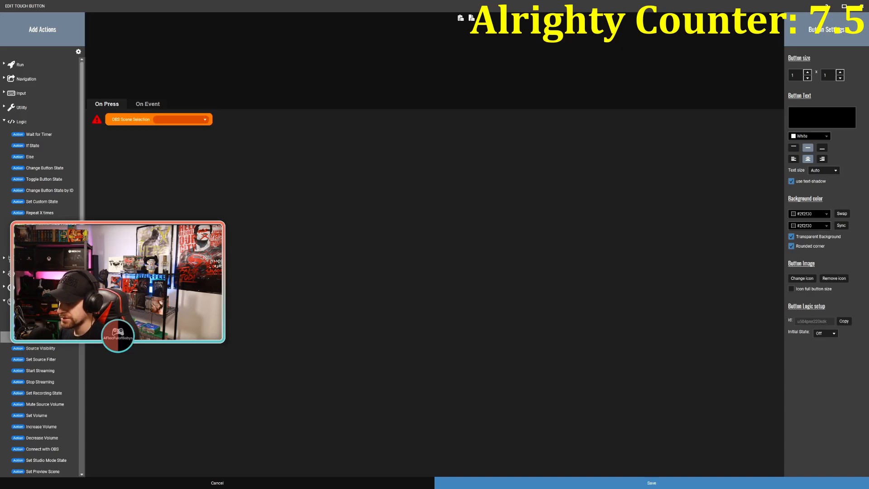
pyautogui.doubleClick(41, 337)
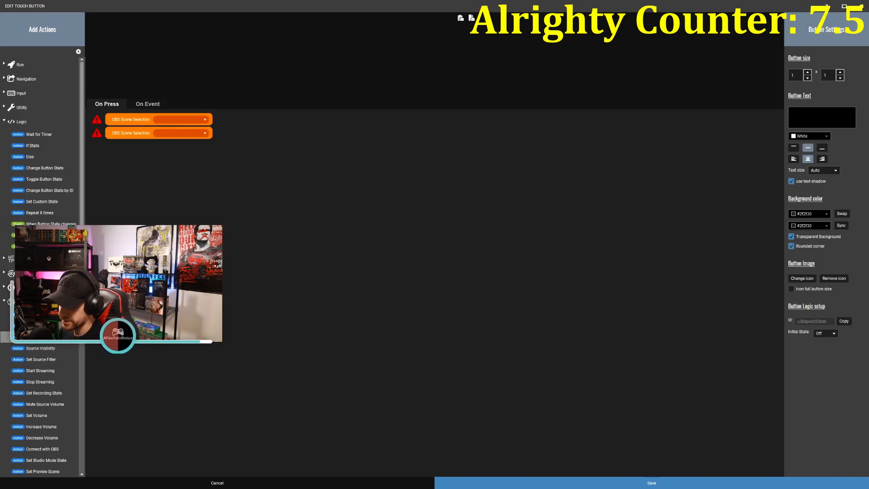
# Add a Wait for Timer action and place it between the two OBS scene selection actions
pyautogui.click(34, 138)
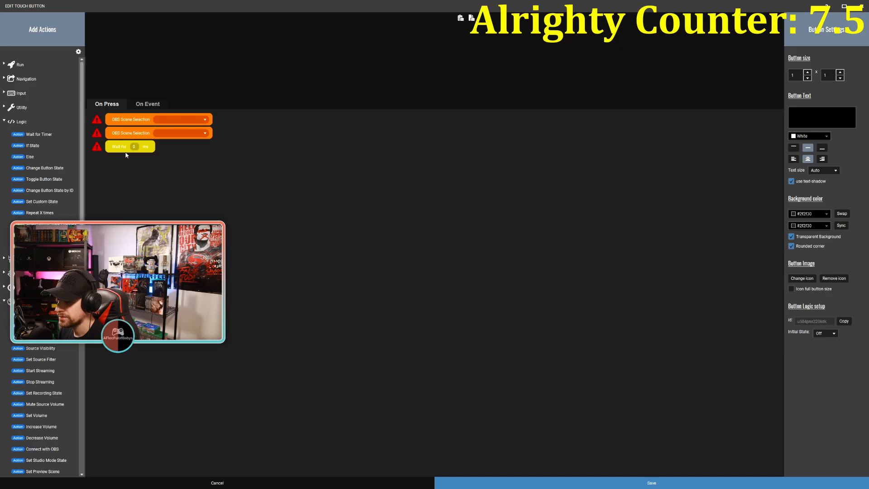
pyautogui.moveTo(116, 151); pyautogui.dragTo(117, 134)
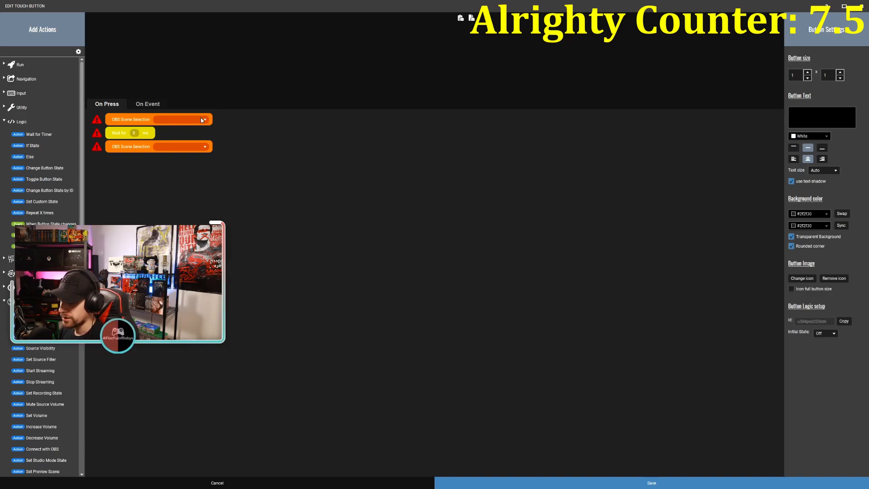
pyautogui.hotkey('ctrl', 'Tab')
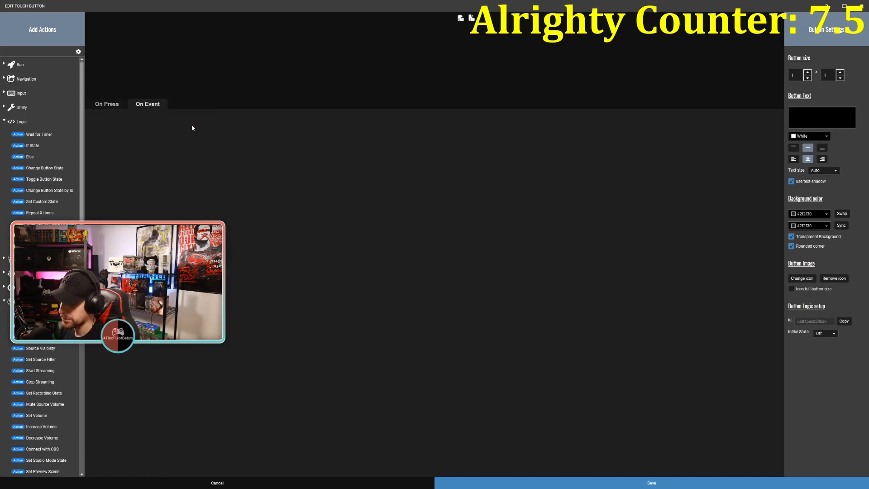
pyautogui.click(116, 104)
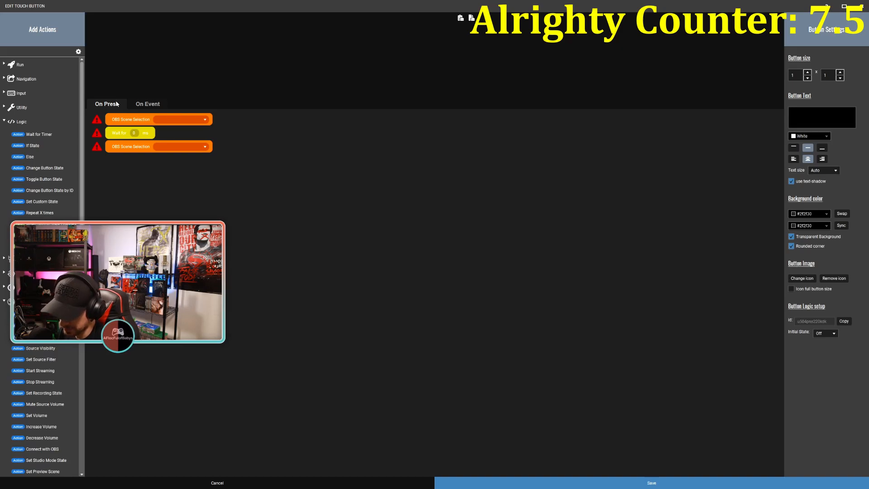
# Set the first OBS scene selection action to scene FS
pyautogui.click(202, 118)
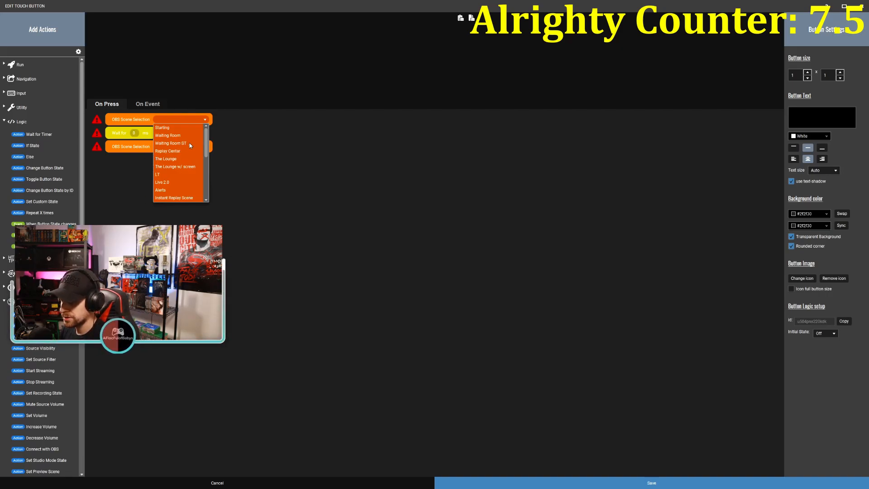
pyautogui.moveTo(205, 139)
pyautogui.mouseDown()
pyautogui.moveTo(208, 167)
pyautogui.moveTo(211, 137)
pyautogui.mouseUp()
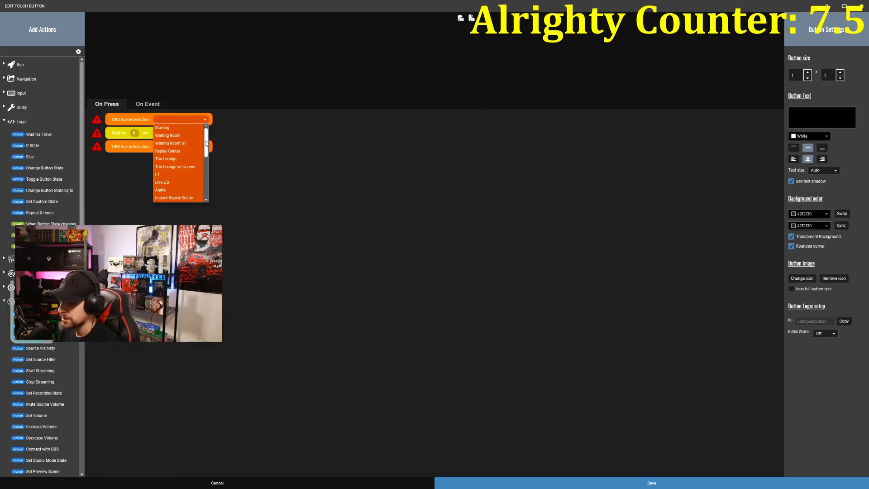
pyautogui.moveTo(206, 144); pyautogui.dragTo(206, 184)
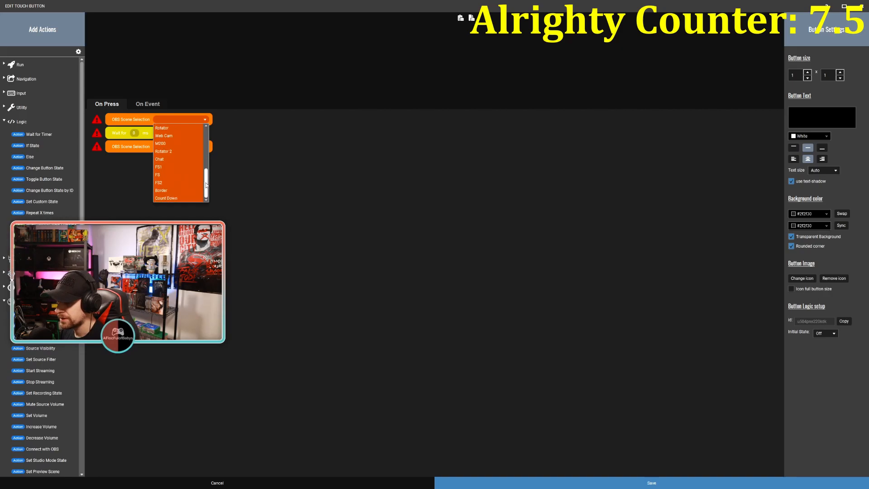
pyautogui.click(164, 175)
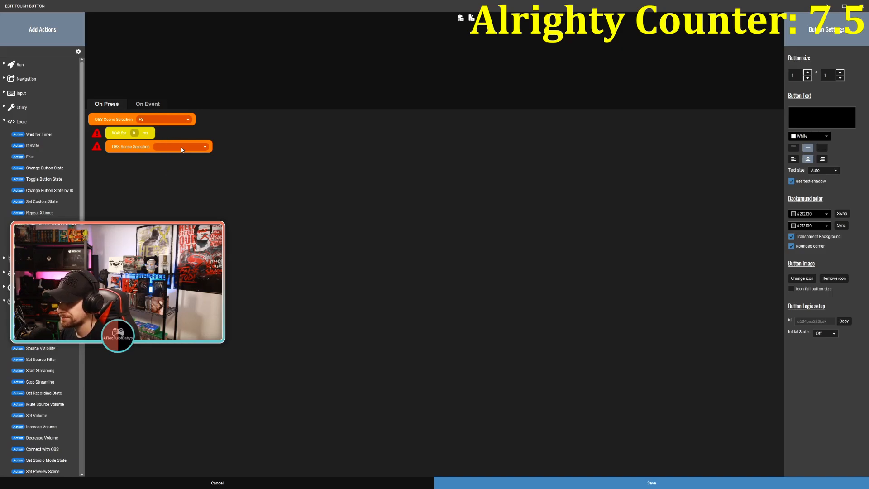
# Set the wait to 4000 ms and the second OBS scene selection action to scene FS2
pyautogui.click(134, 132)
pyautogui.write('4000')
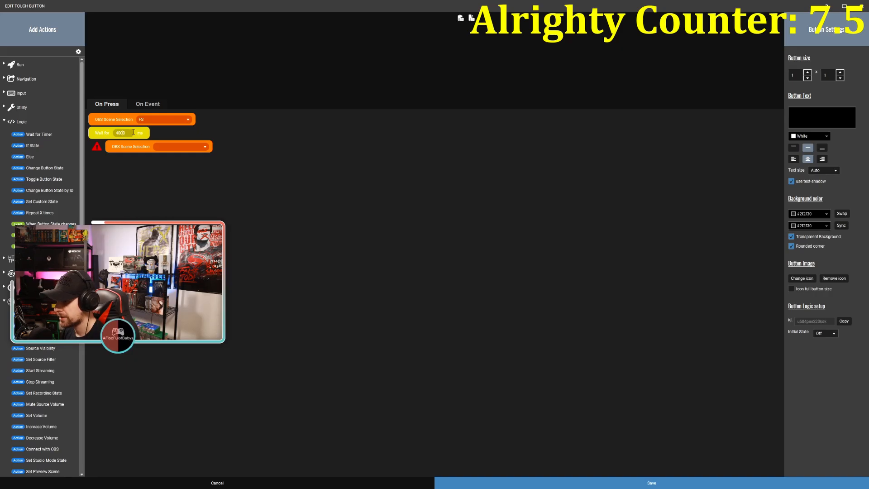
pyautogui.click(204, 150)
pyautogui.scroll(-5, 169, 211)
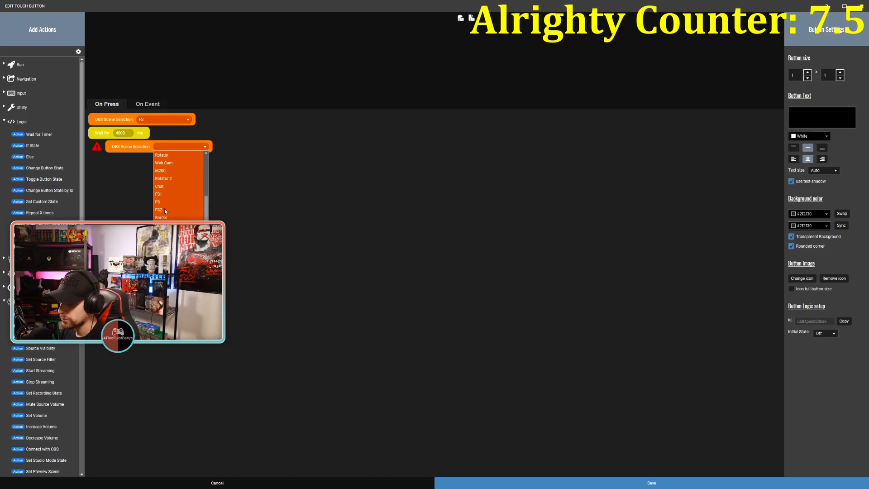
pyautogui.click(164, 209)
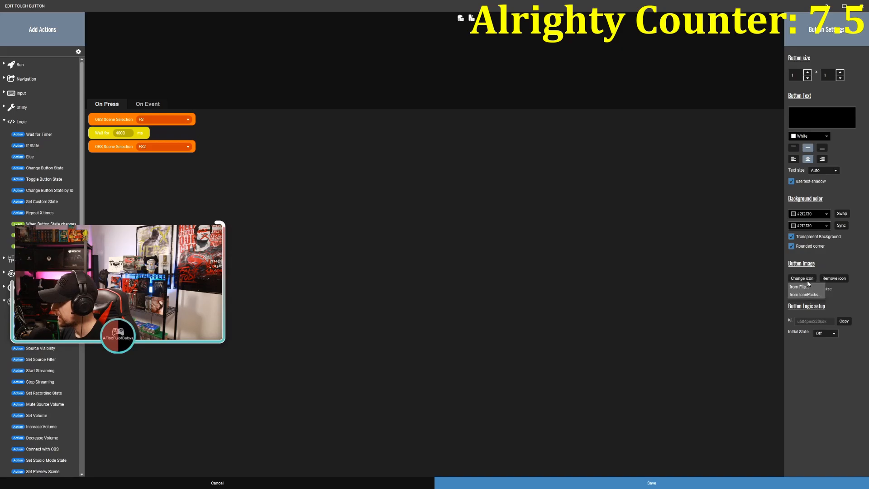
# Give the button the open-eye icon from the Flat White icon pack and save the button
pyautogui.scroll(-1, 374, 207)
pyautogui.scroll(1, 374, 206)
pyautogui.scroll(-1, 374, 206)
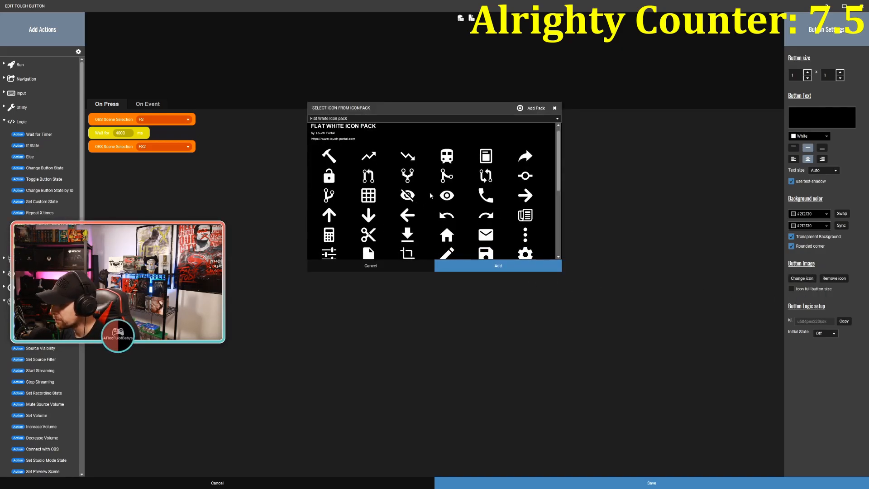
pyautogui.click(449, 196)
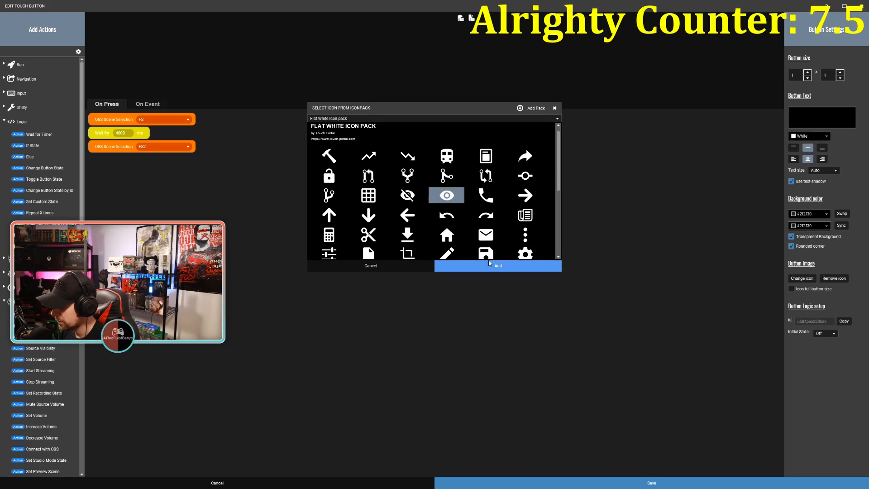
pyautogui.click(453, 265)
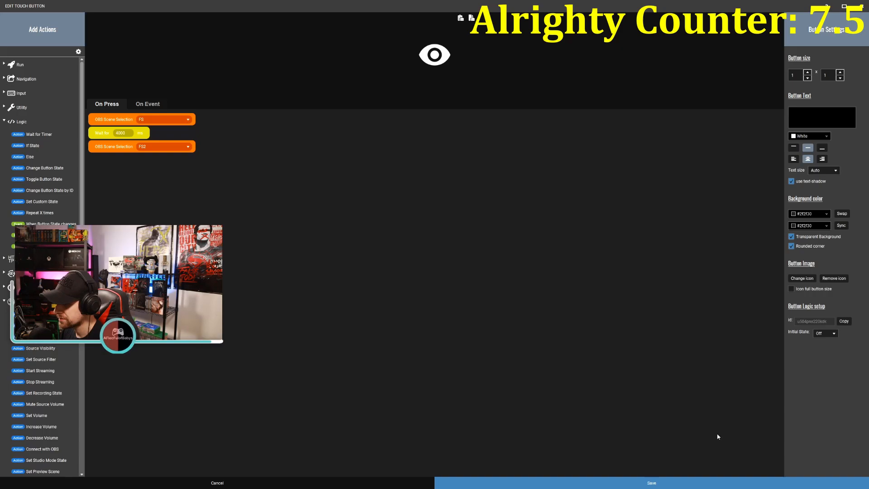
pyautogui.click(646, 483)
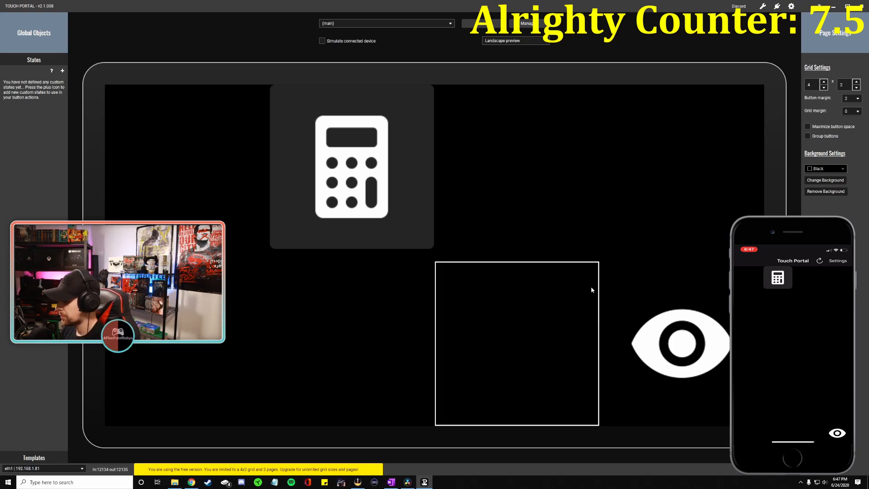
# Minimise Touch Portal, return to OBS and make FS1 the live scene
pyautogui.click(834, 6)
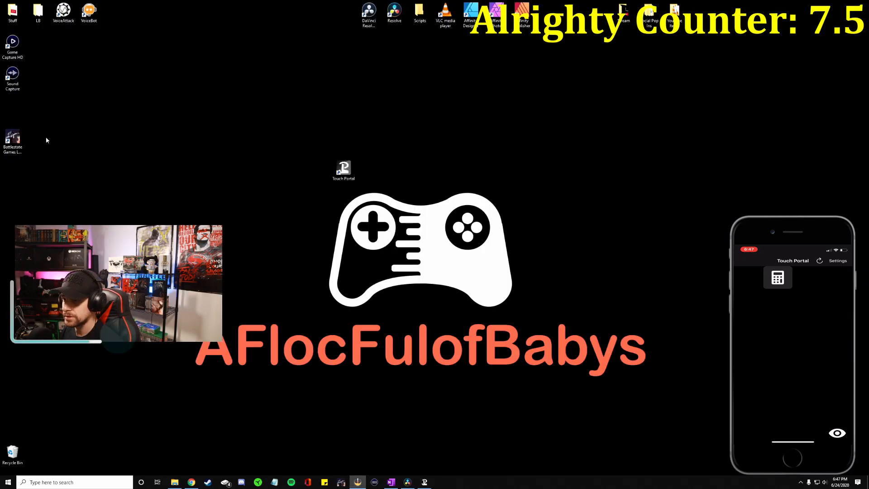
pyautogui.moveTo(0, 317); pyautogui.dragTo(409, 0)
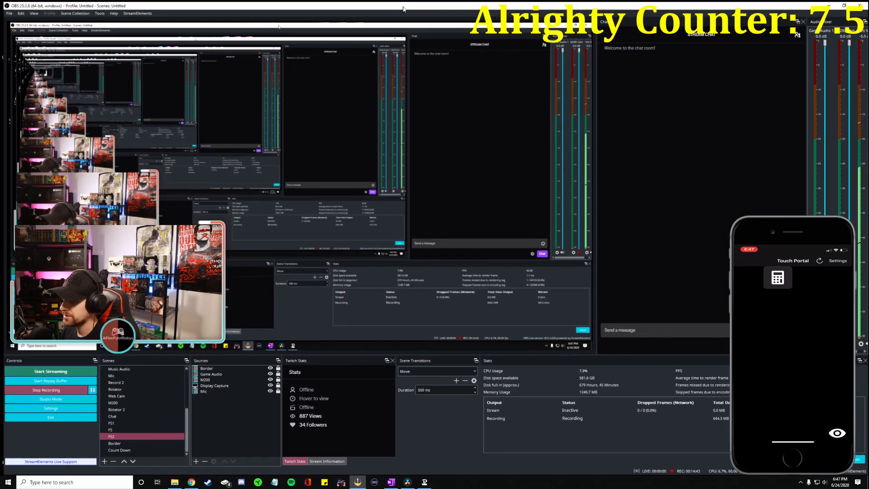
pyautogui.click(106, 424)
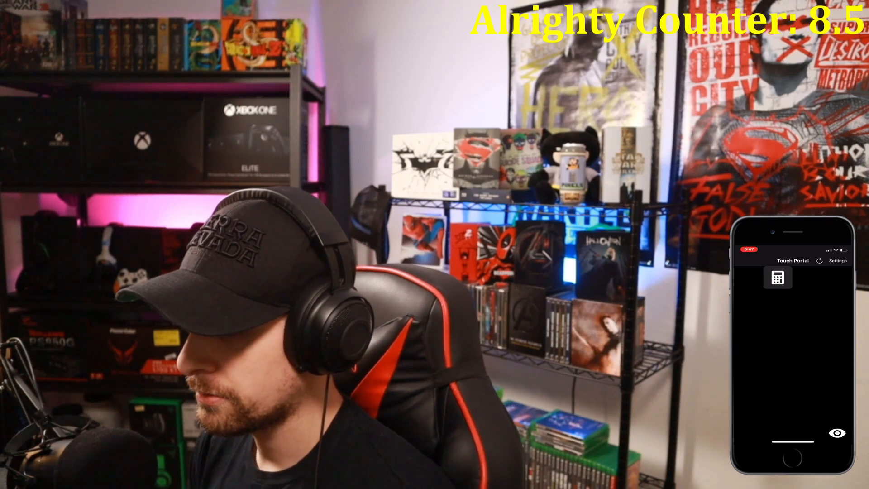